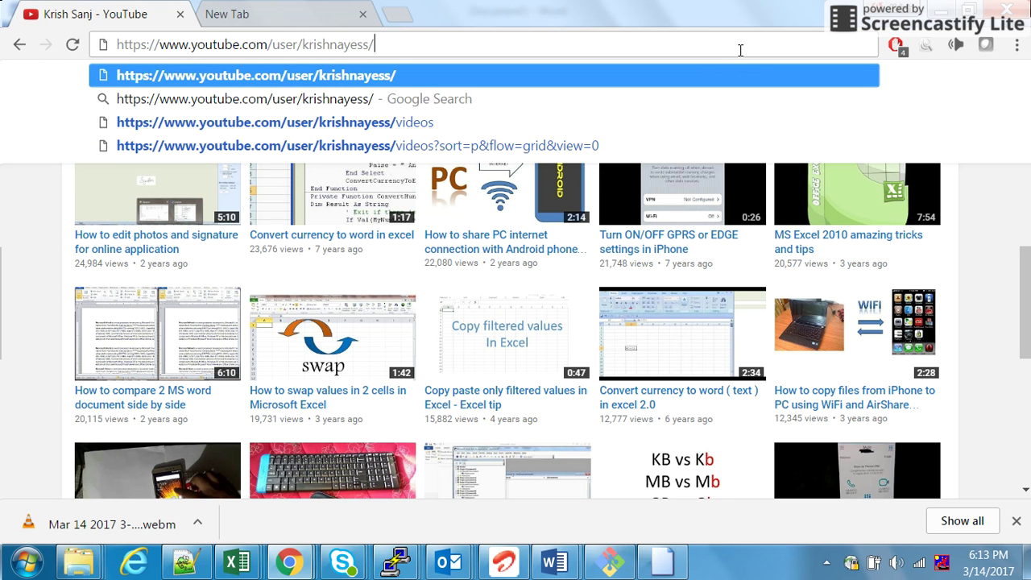
# - Load the tutorial creator's YouTube channel and scroll to its list of recent videos
pyautogui.press('Return')
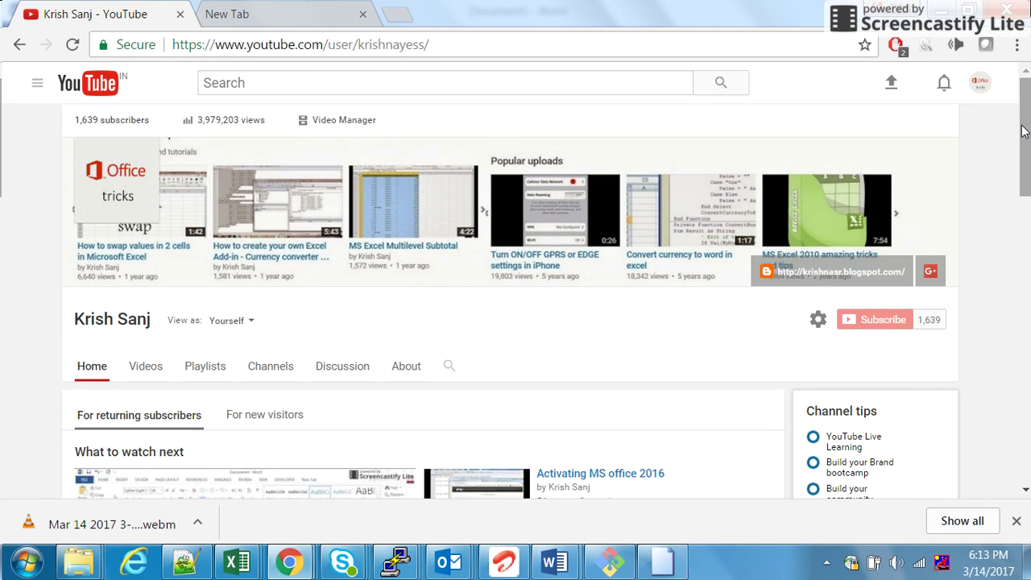
pyautogui.moveTo(1022, 130); pyautogui.dragTo(1026, 169)
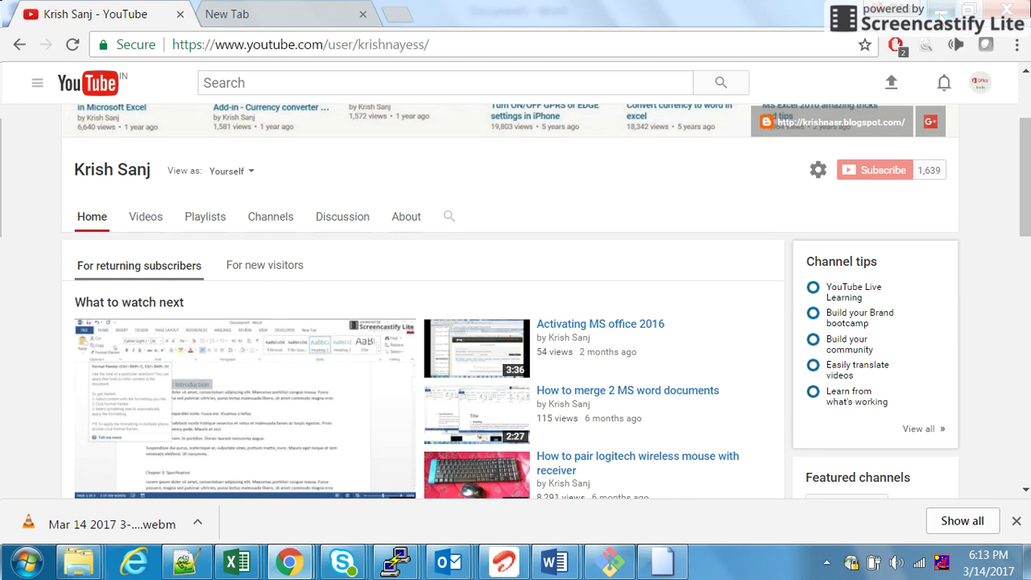
# - Review Document4's finished Contents table, then bring Document5's plain Lorem ipsum paragraphs forward
pyautogui.click(940, 9)
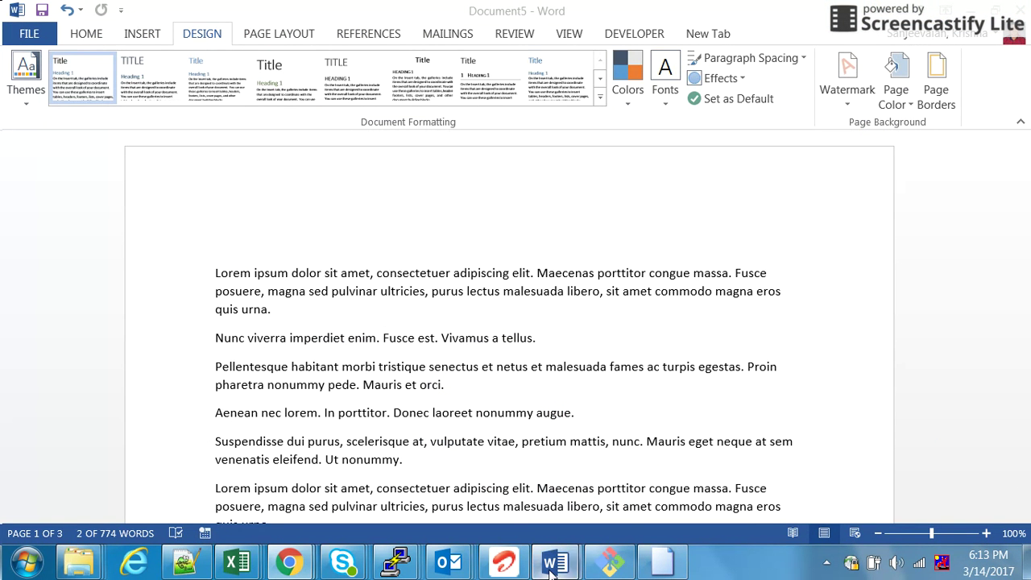
pyautogui.moveTo(555, 561)
pyautogui.click(425, 439)
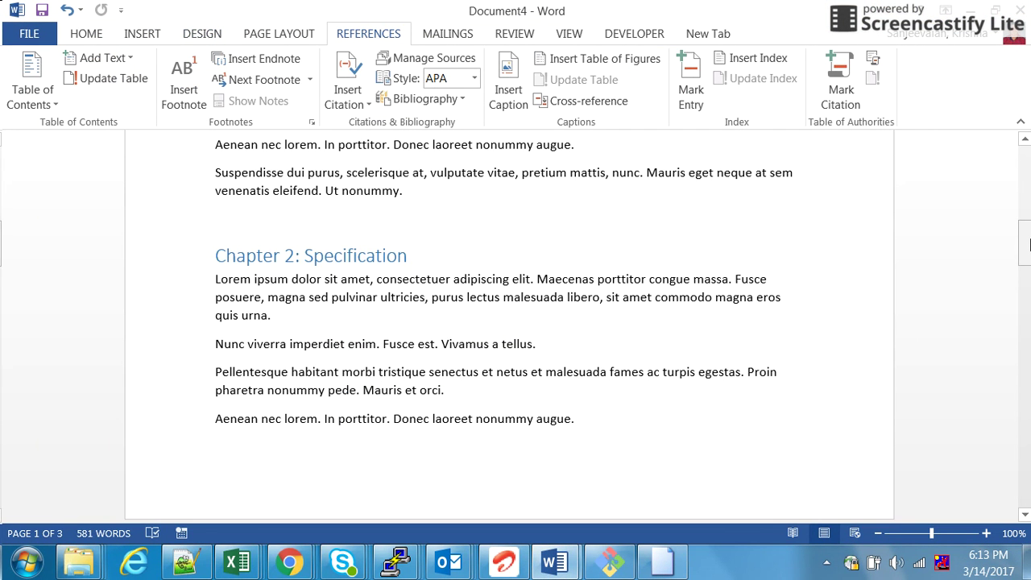
pyautogui.moveTo(1024, 245); pyautogui.dragTo(1024, 165)
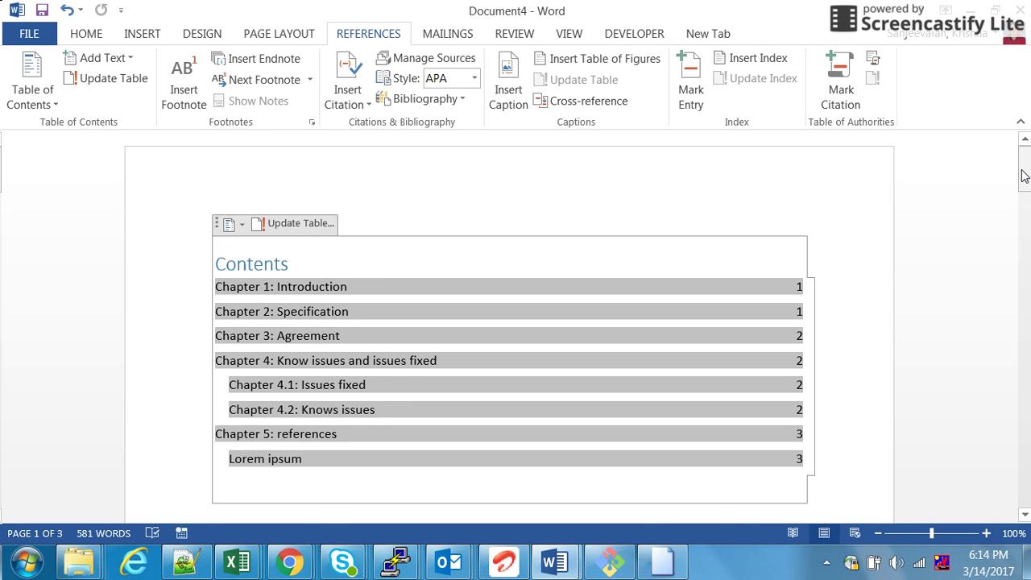
pyautogui.moveTo(1023, 176)
pyautogui.mouseDown()
pyautogui.moveTo(1028, 242)
pyautogui.moveTo(1026, 184)
pyautogui.mouseUp()
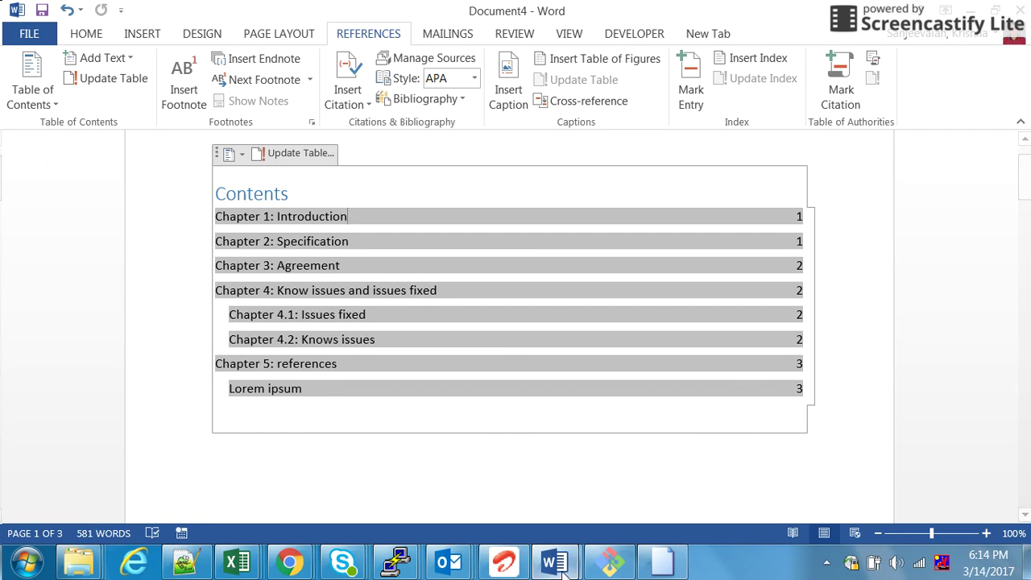
pyautogui.moveTo(582, 547)
pyautogui.click(636, 483)
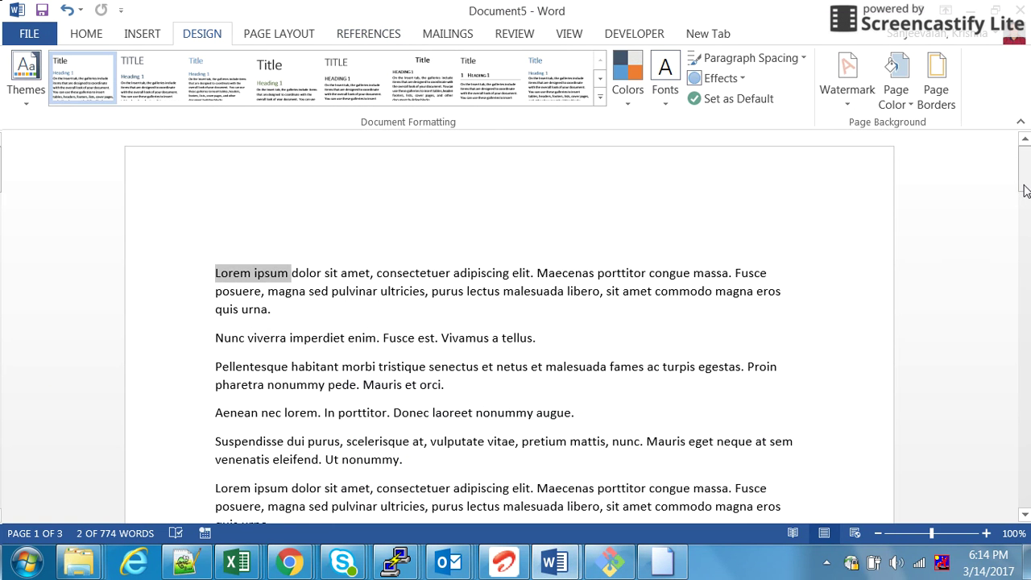
pyautogui.moveTo(1024, 181); pyautogui.dragTo(1024, 269)
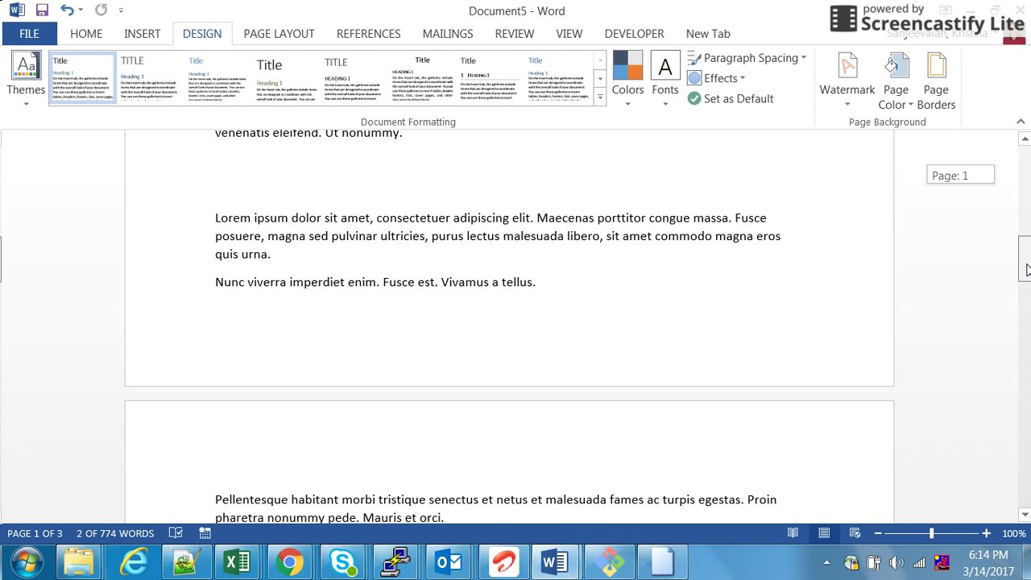
pyautogui.moveTo(1028, 269); pyautogui.dragTo(1028, 166)
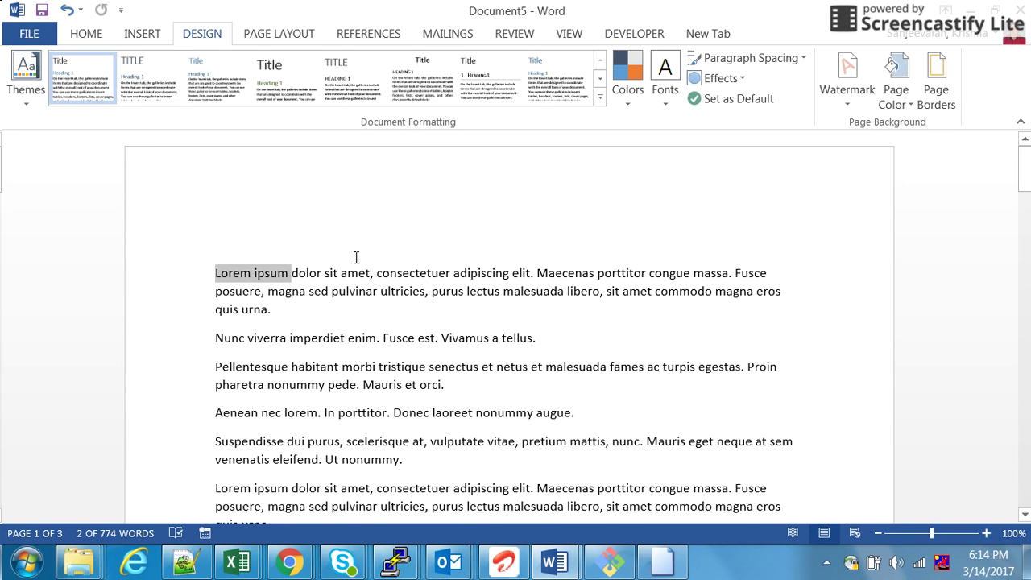
pyautogui.doubleClick(242, 276)
pyautogui.doubleClick(278, 274)
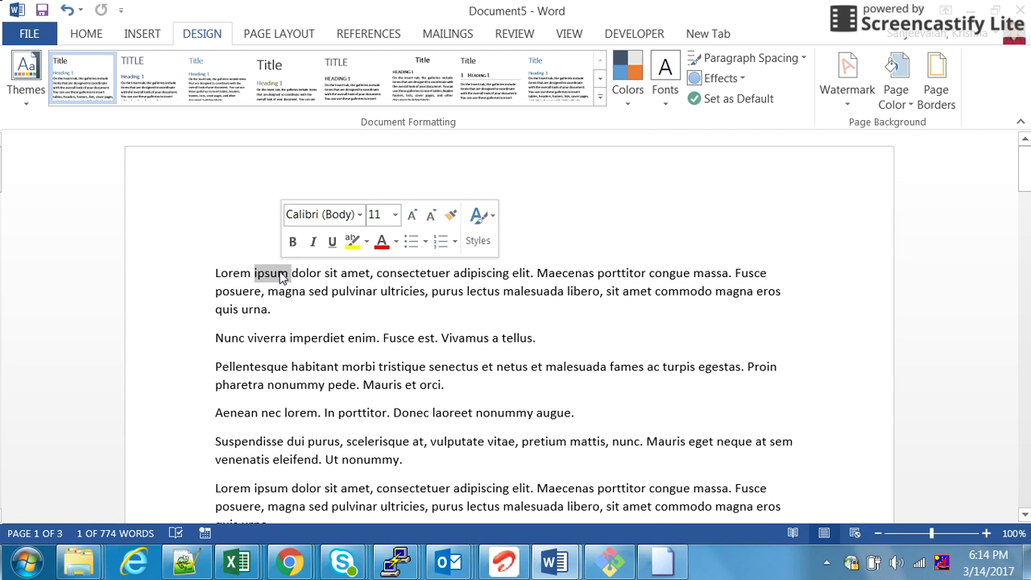
pyautogui.moveTo(293, 324); pyautogui.dragTo(201, 275)
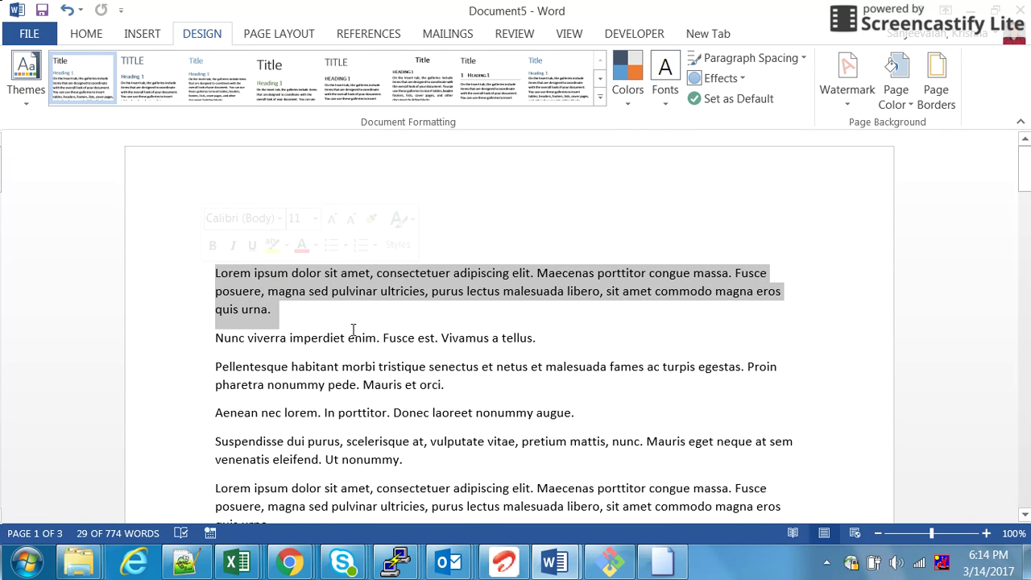
pyautogui.doubleClick(322, 293)
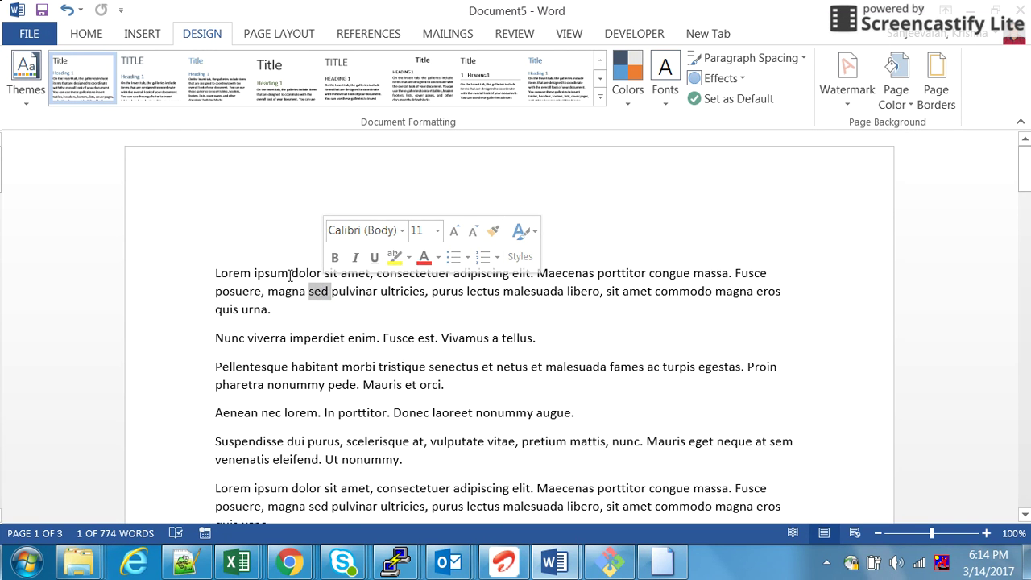
pyautogui.moveTo(217, 274); pyautogui.dragTo(263, 279)
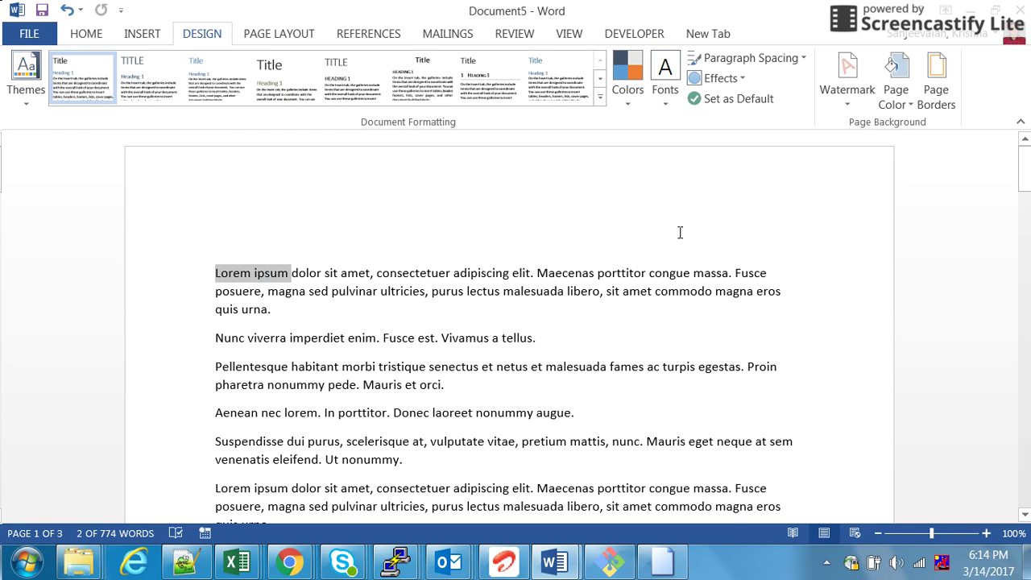
pyautogui.moveTo(1024, 185); pyautogui.dragTo(1021, 150)
pyautogui.click(275, 190)
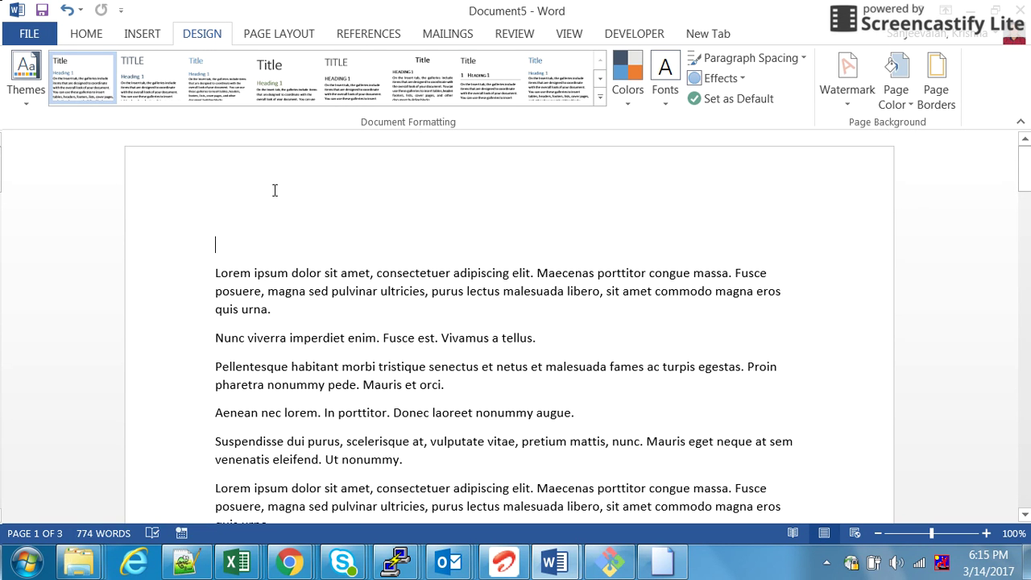
# - Insert Automatic Table 1 at the top of Document5 and acknowledge the no-entries message
pyautogui.click(364, 34)
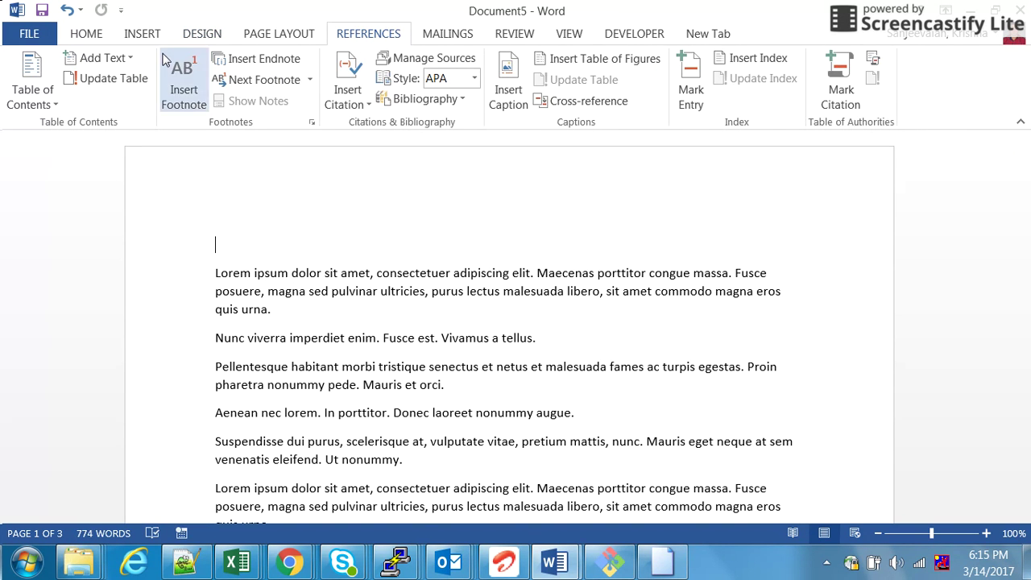
pyautogui.click(29, 90)
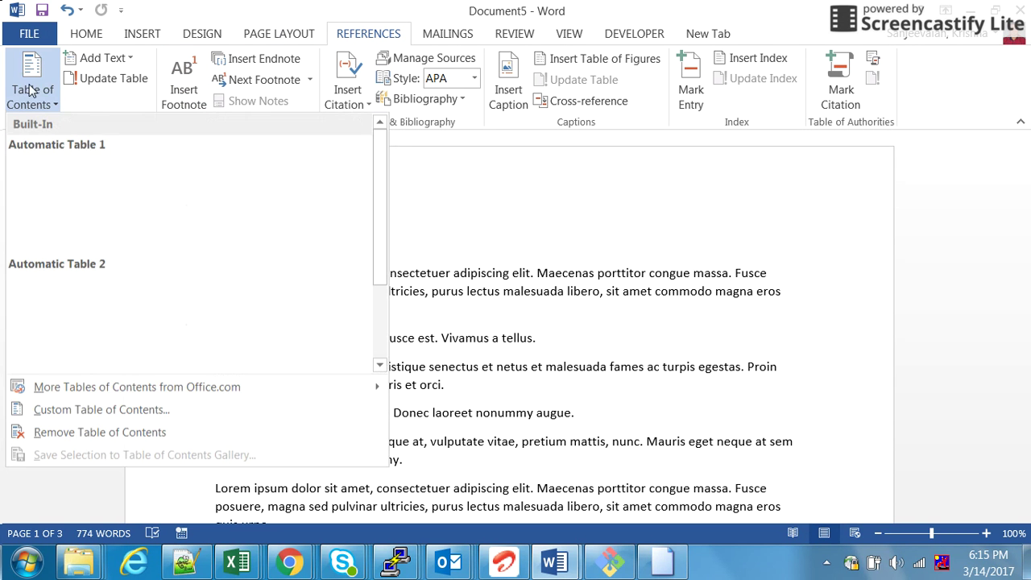
pyautogui.click(91, 188)
pyautogui.click(508, 343)
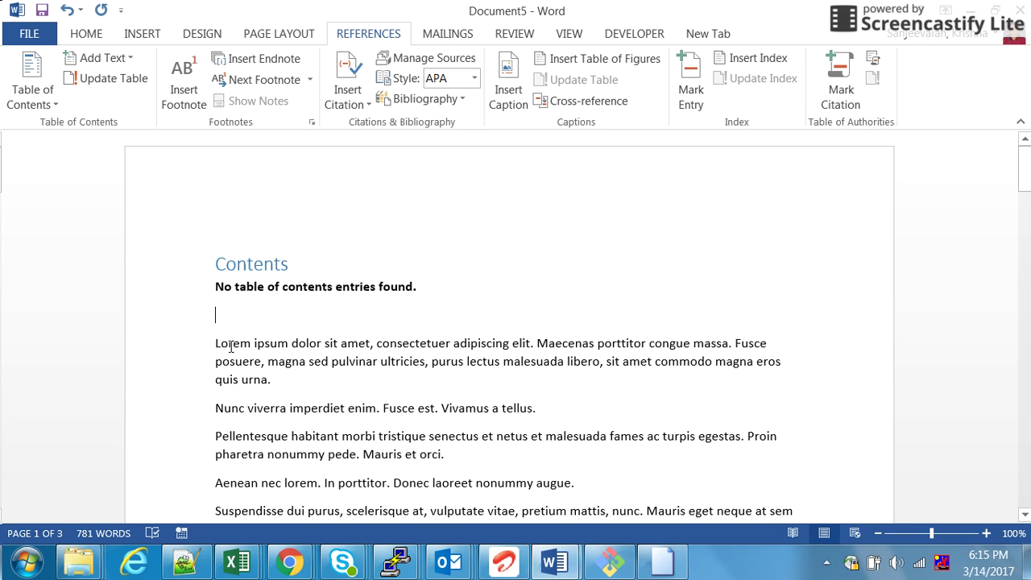
# - Apply the Heading 2 style to the lead-in phrase 'Lorem ipsum dolor'
pyautogui.moveTo(285, 382); pyautogui.dragTo(194, 348)
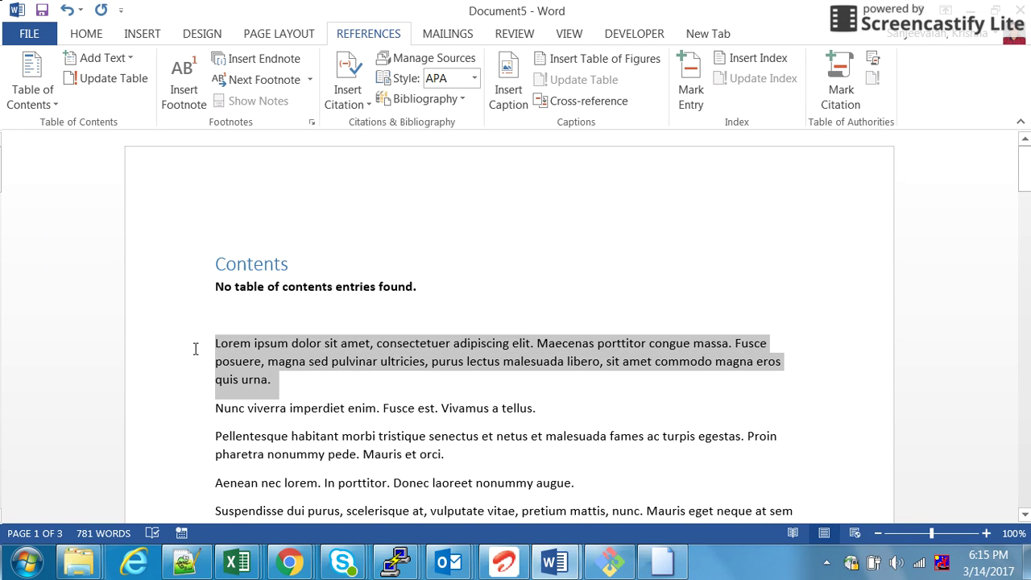
pyautogui.click(299, 361)
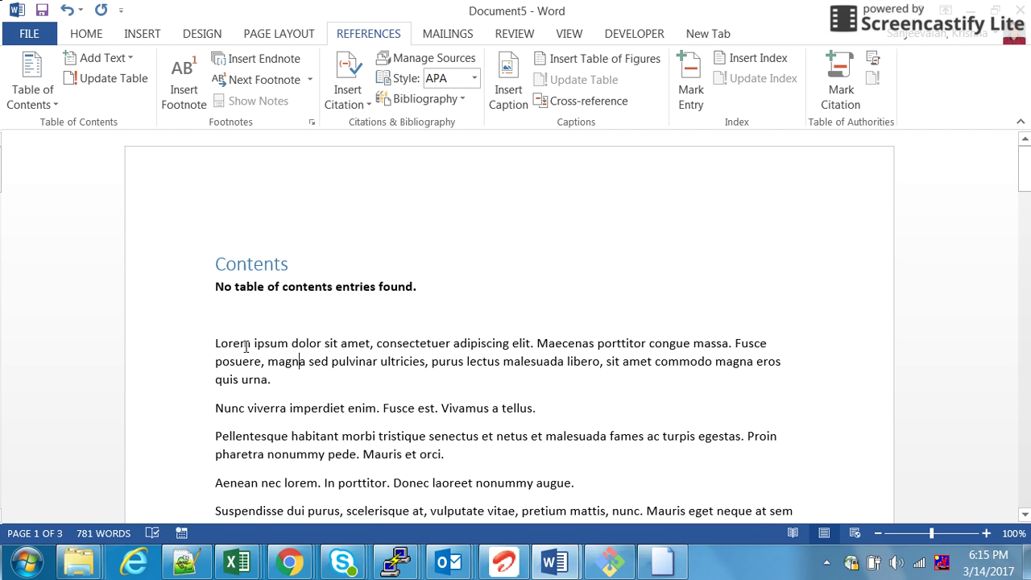
pyautogui.moveTo(232, 343); pyautogui.dragTo(322, 343)
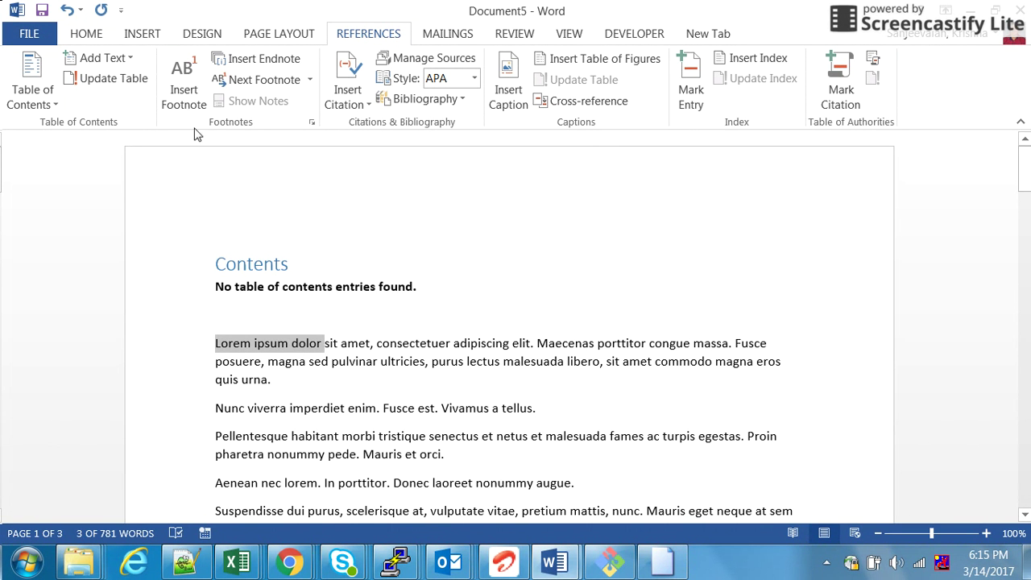
pyautogui.click(88, 34)
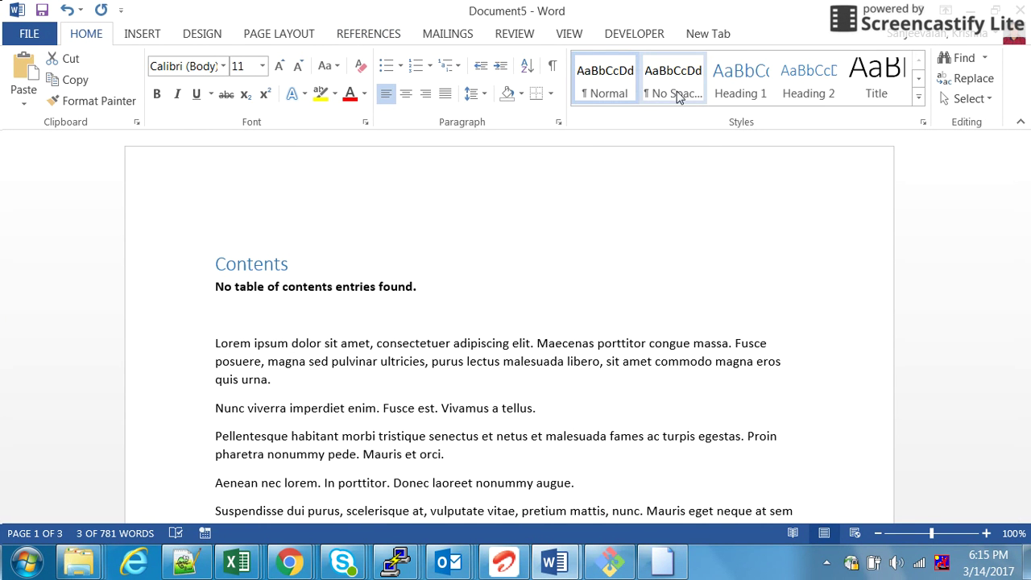
pyautogui.click(802, 93)
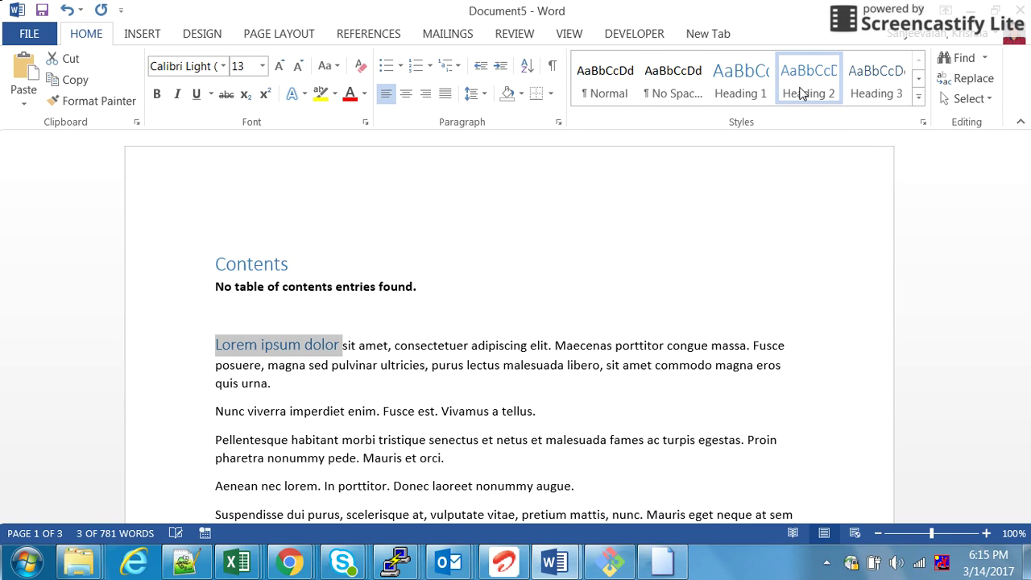
pyautogui.click(536, 387)
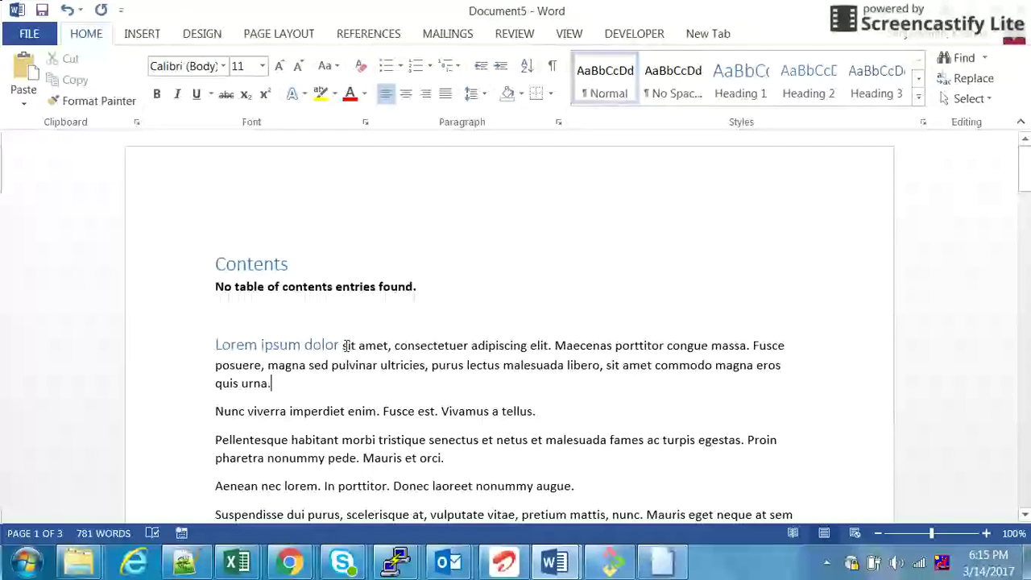
# - Update the Contents table so it lists 'Lorem ipsum dolor' on page 1
pyautogui.click(254, 263)
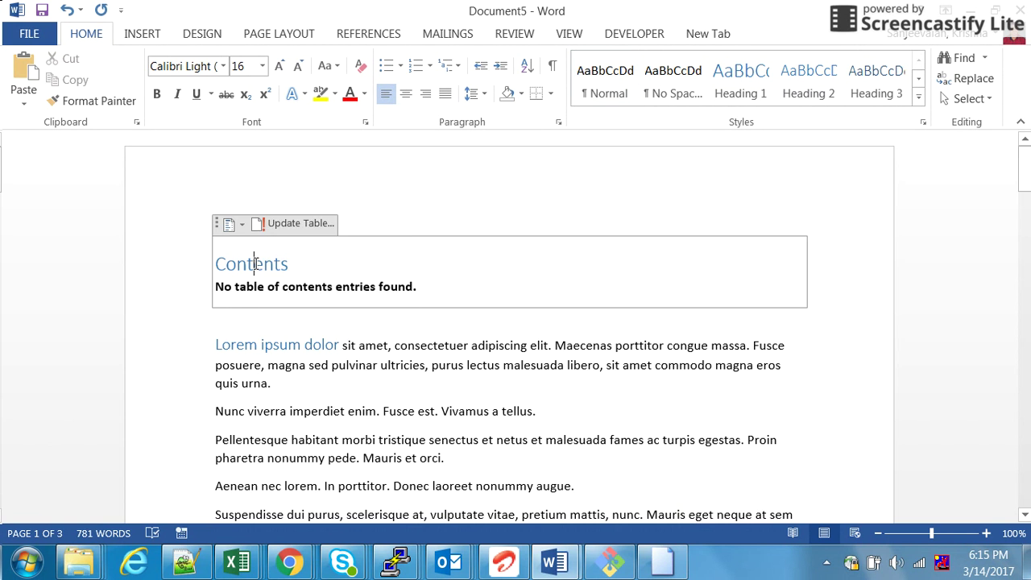
pyautogui.rightClick(256, 262)
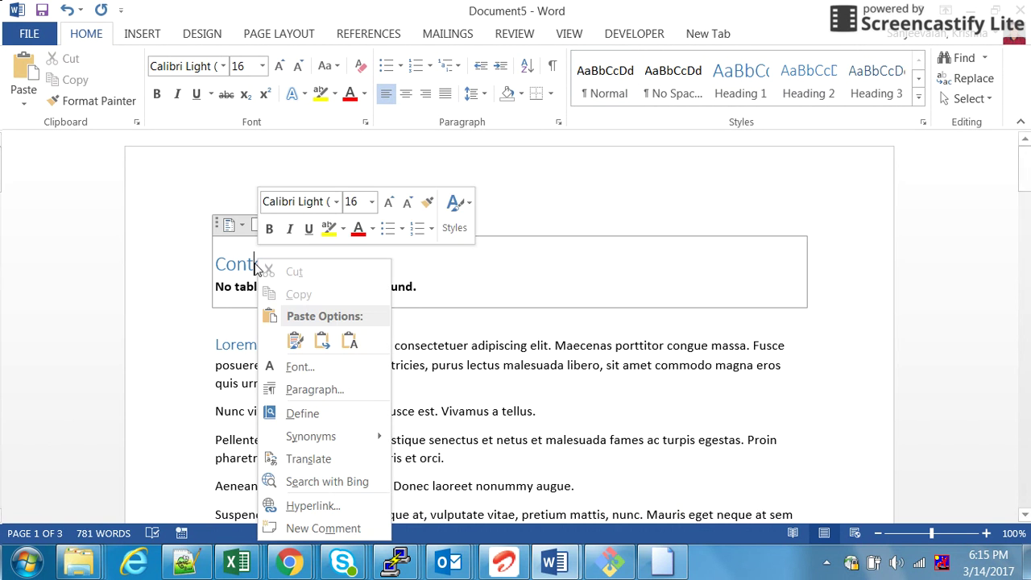
pyautogui.click(480, 369)
pyautogui.click(302, 225)
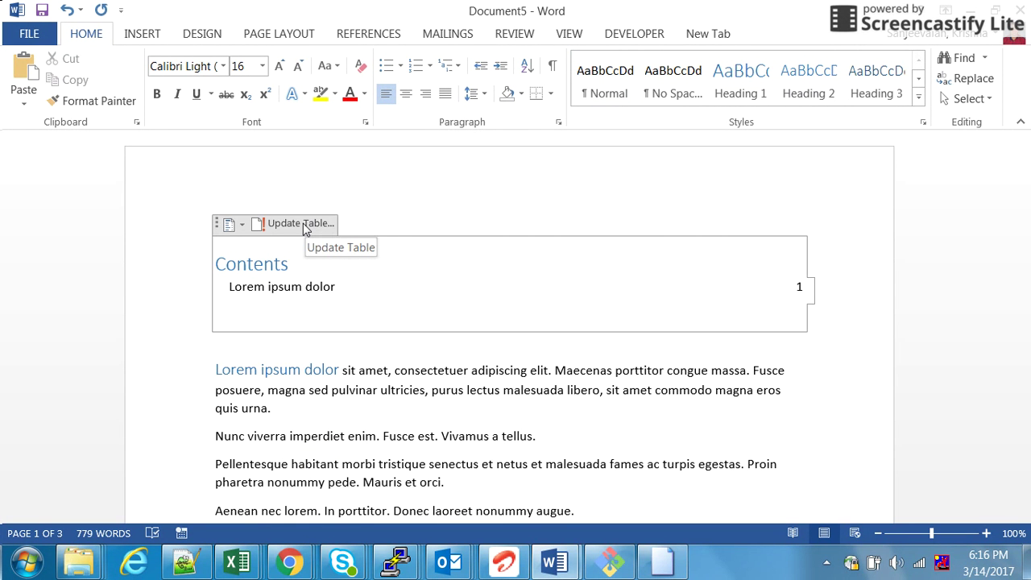
pyautogui.doubleClick(259, 288)
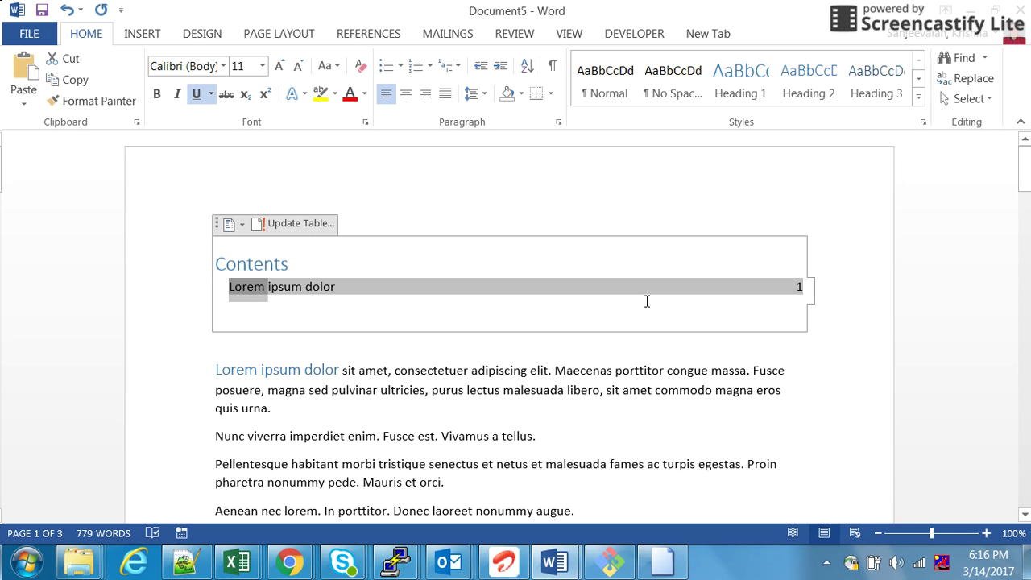
pyautogui.moveTo(1025, 186); pyautogui.dragTo(1024, 209)
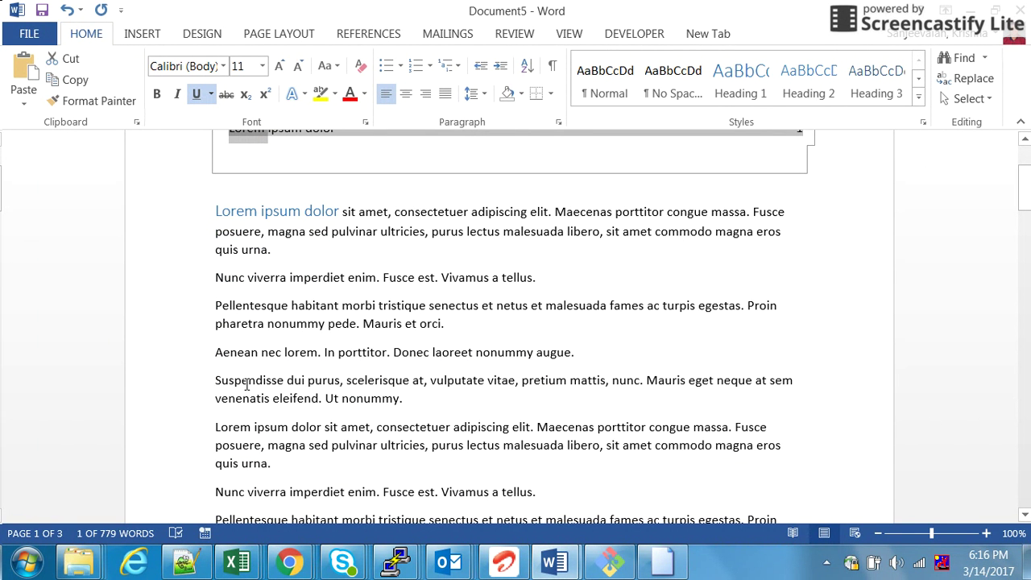
# - Style the lead-in phrase 'Suspendisse dui purus' as Heading 2
pyautogui.moveTo(1024, 207); pyautogui.dragTo(1025, 320)
pyautogui.moveTo(242, 288); pyautogui.dragTo(312, 293)
pyautogui.moveTo(1026, 308); pyautogui.dragTo(1026, 300)
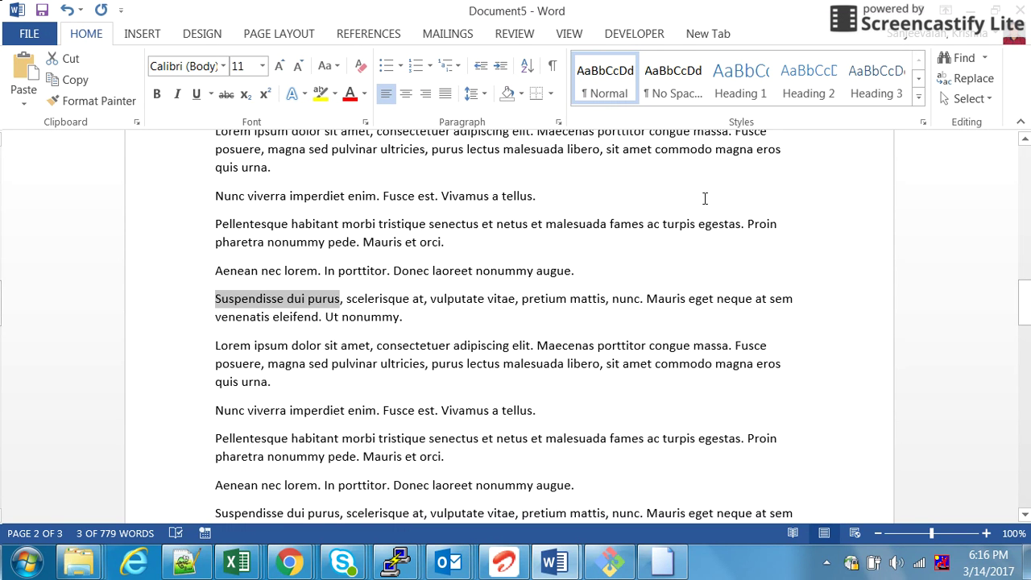
pyautogui.click(748, 95)
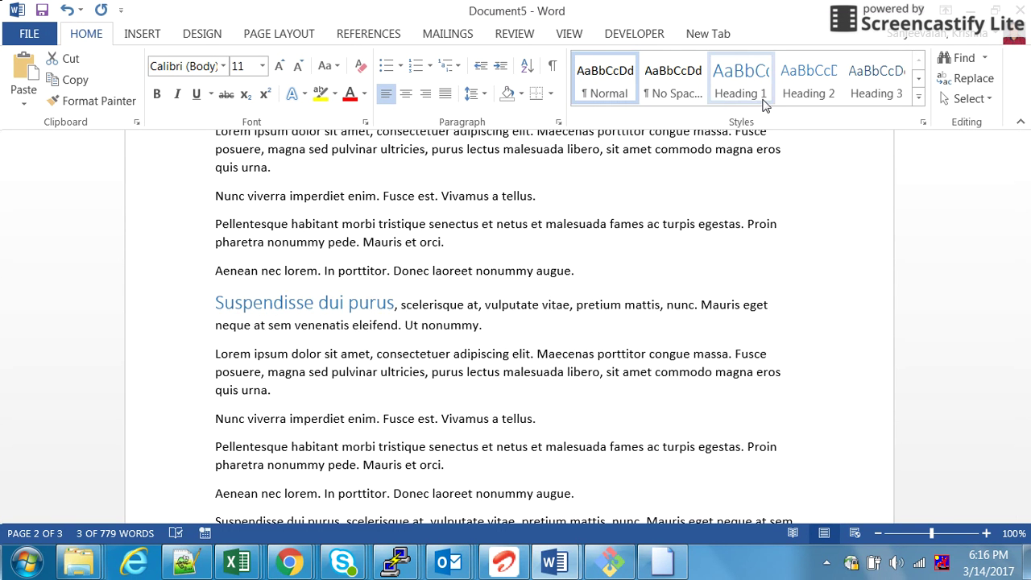
pyautogui.click(809, 89)
pyautogui.click(809, 88)
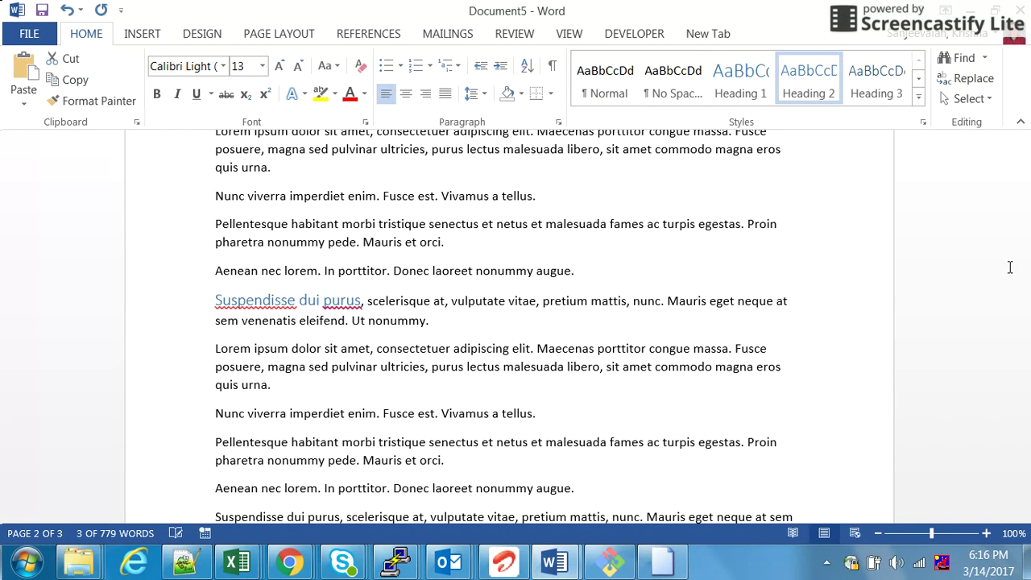
pyautogui.moveTo(1026, 317); pyautogui.dragTo(1026, 169)
# - Update the entire Contents table to add 'Suspendisse dui purus' on page 2
pyautogui.click(279, 259)
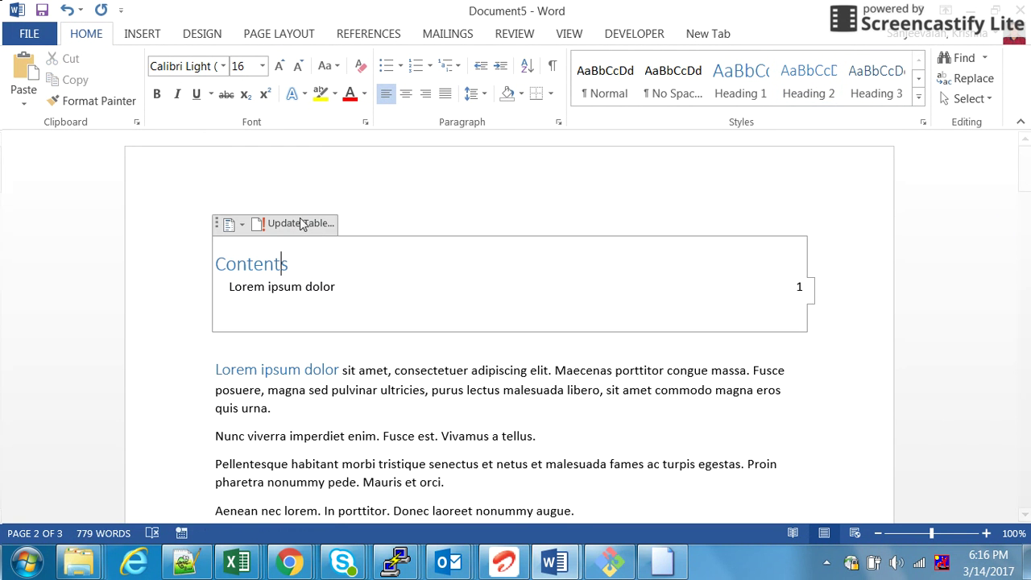
pyautogui.click(300, 223)
pyautogui.click(456, 279)
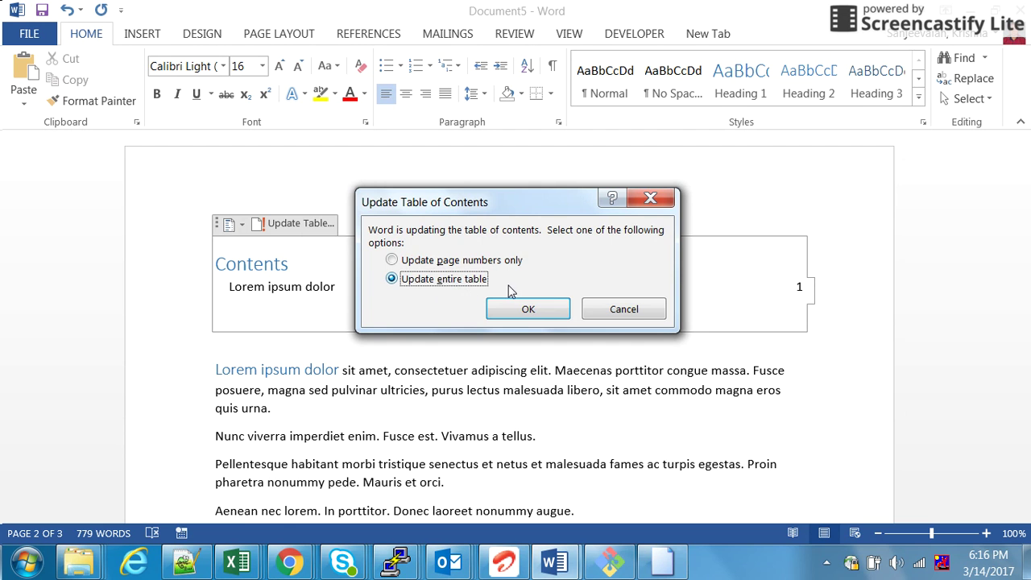
pyautogui.click(511, 306)
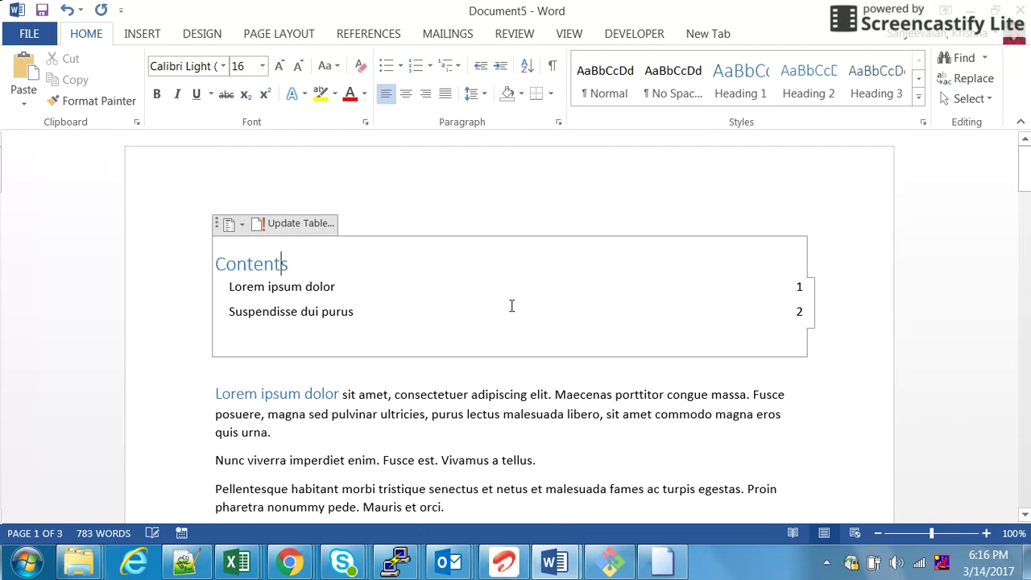
pyautogui.doubleClick(306, 312)
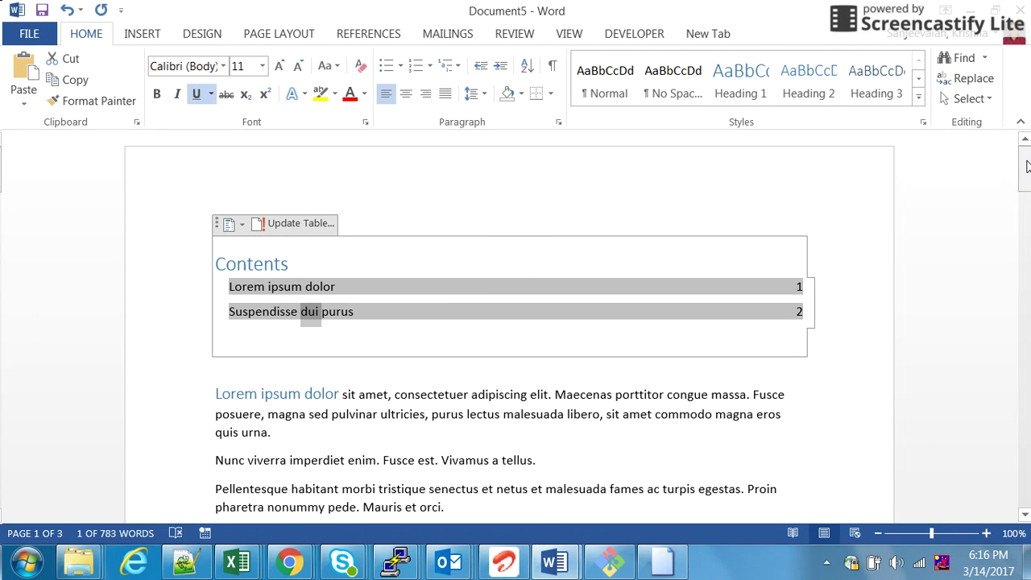
# - Style the page-3 lead-in phrase 'Aenean nec lorem' as Heading 2
pyautogui.moveTo(1027, 170); pyautogui.dragTo(1026, 416)
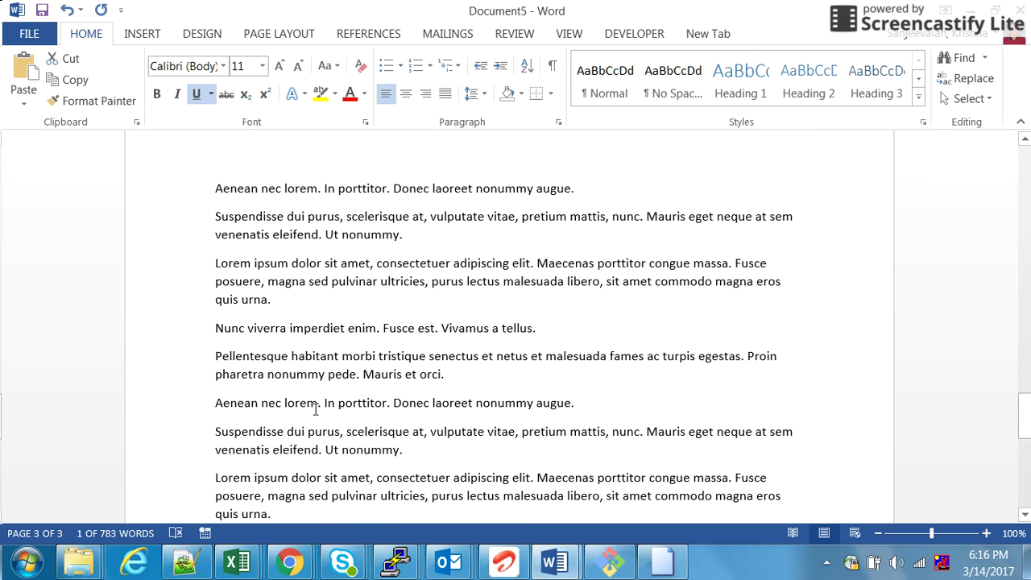
pyautogui.moveTo(225, 406); pyautogui.dragTo(318, 406)
pyautogui.moveTo(1024, 429); pyautogui.dragTo(1024, 211)
pyautogui.moveTo(1025, 345); pyautogui.dragTo(1025, 427)
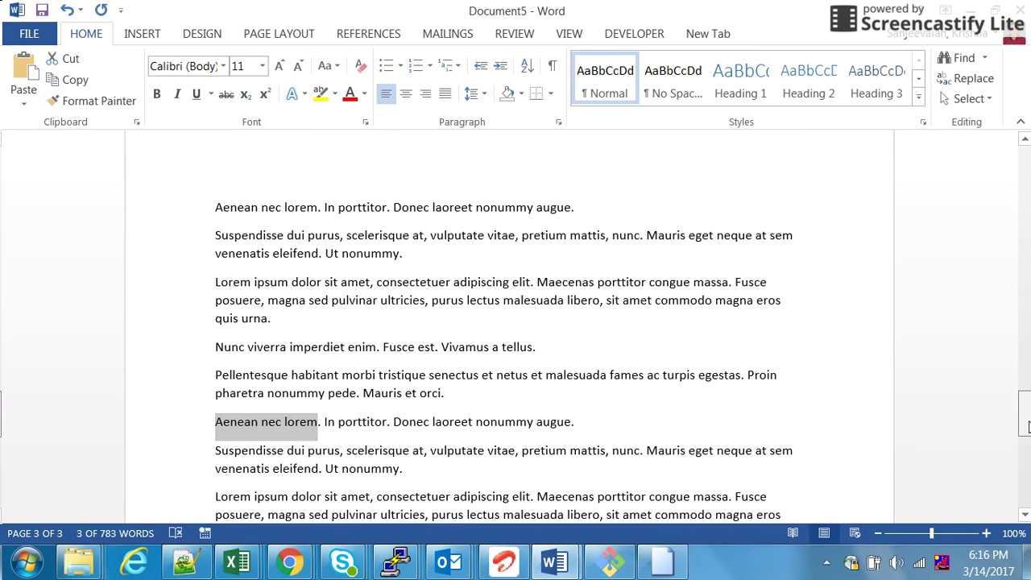
pyautogui.click(814, 81)
pyautogui.click(814, 80)
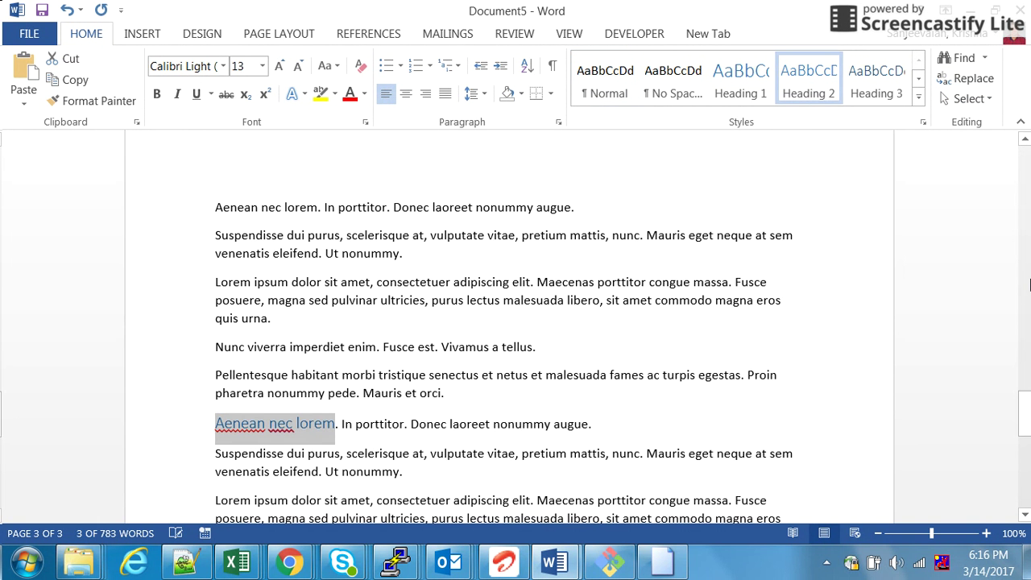
pyautogui.moveTo(1025, 413); pyautogui.dragTo(1025, 169)
# - Update the entire Contents table so it lists 'Aenean nec lorem' as the third entry
pyautogui.click(433, 283)
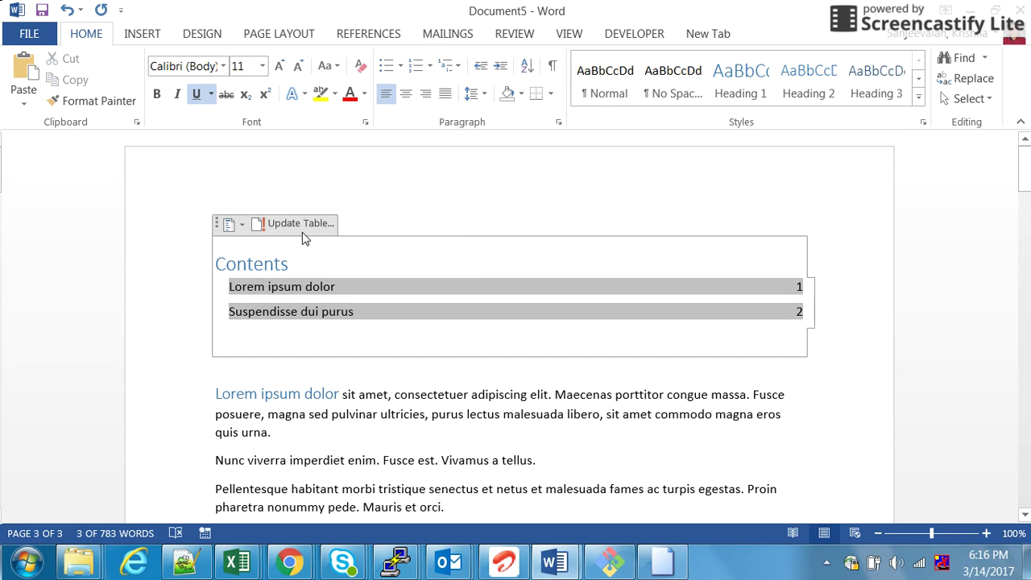
pyautogui.click(301, 225)
pyautogui.click(446, 282)
pyautogui.click(500, 306)
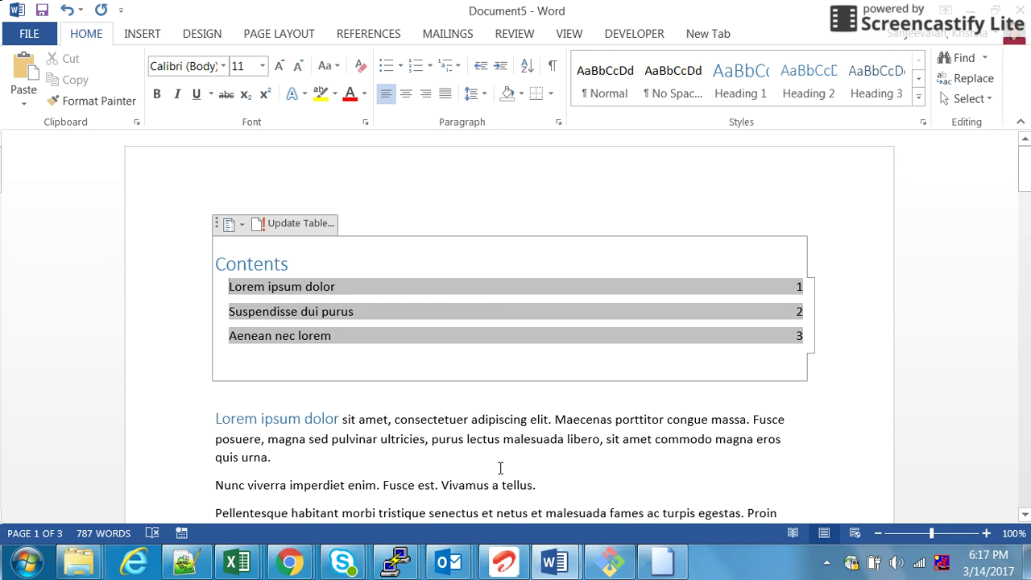
pyautogui.moveTo(339, 419); pyautogui.dragTo(217, 418)
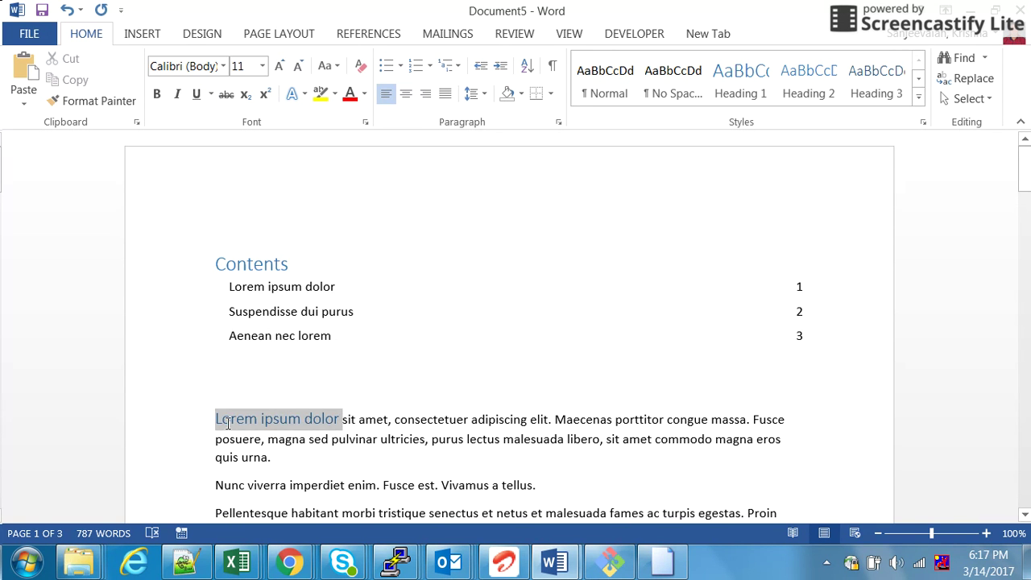
pyautogui.click(286, 285)
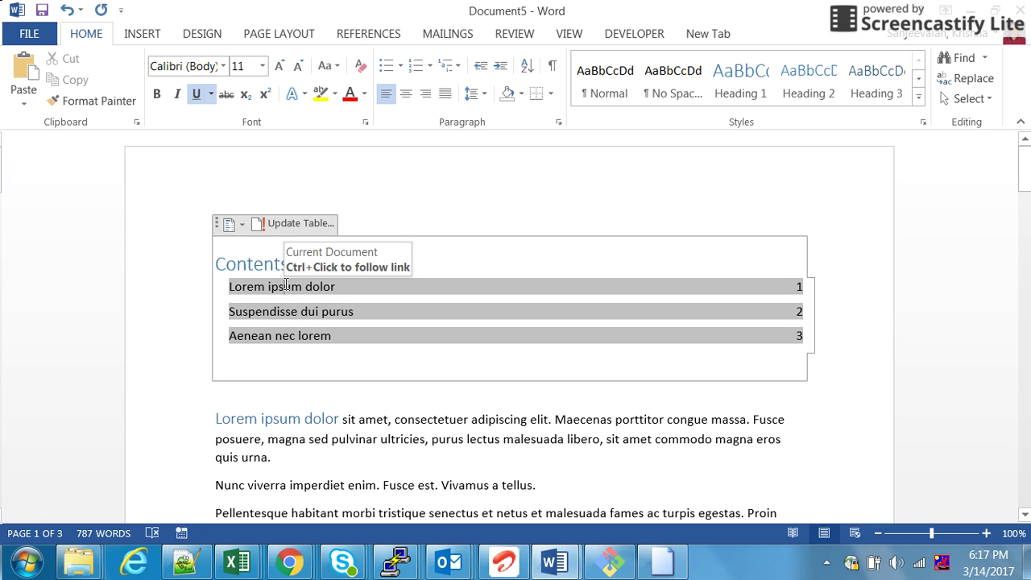